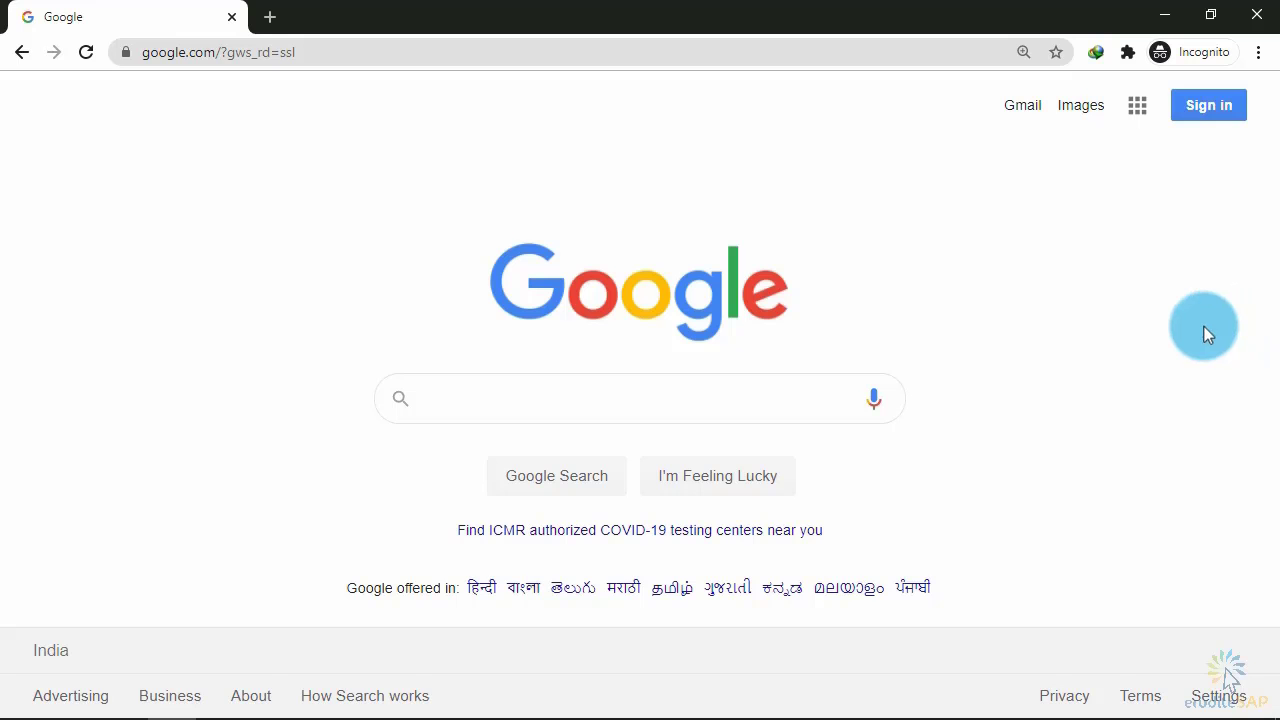
Search Google for 'jdk 8 download' using the autocomplete suggestion.
{"action": "left_click", "coordinate": [752, 389]}
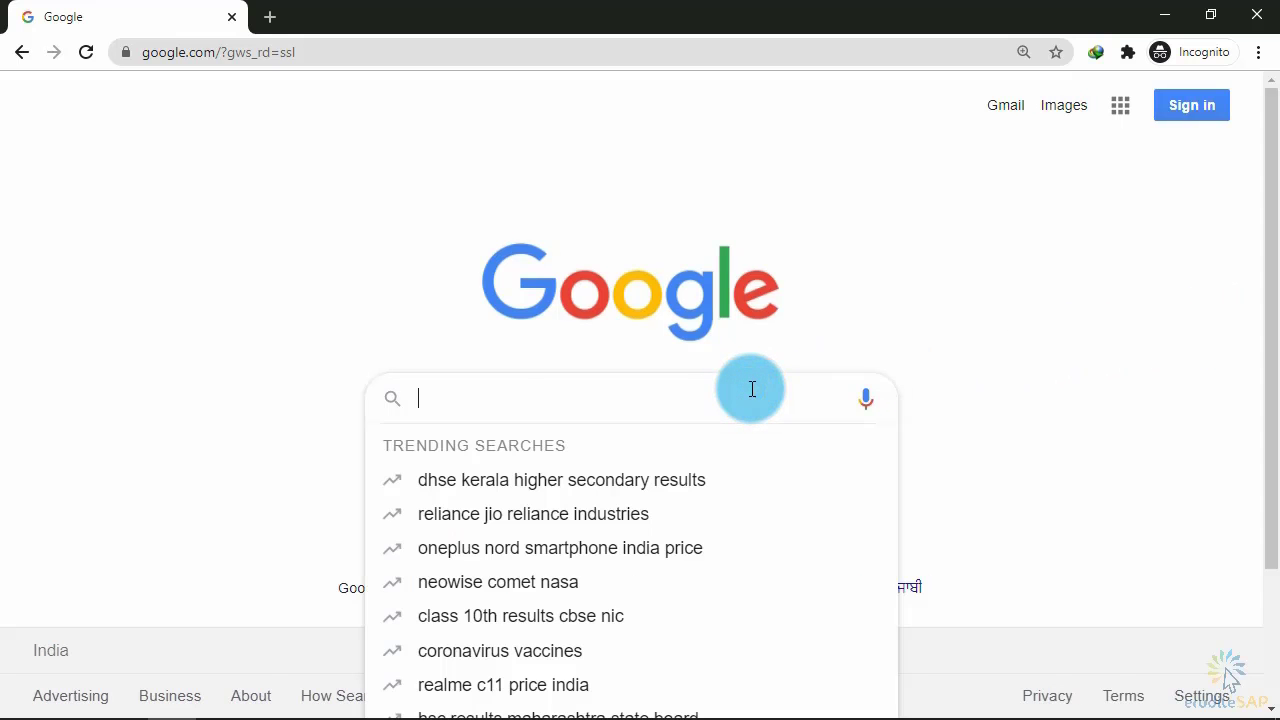
{"action": "type", "text": "jdk 8 do"}
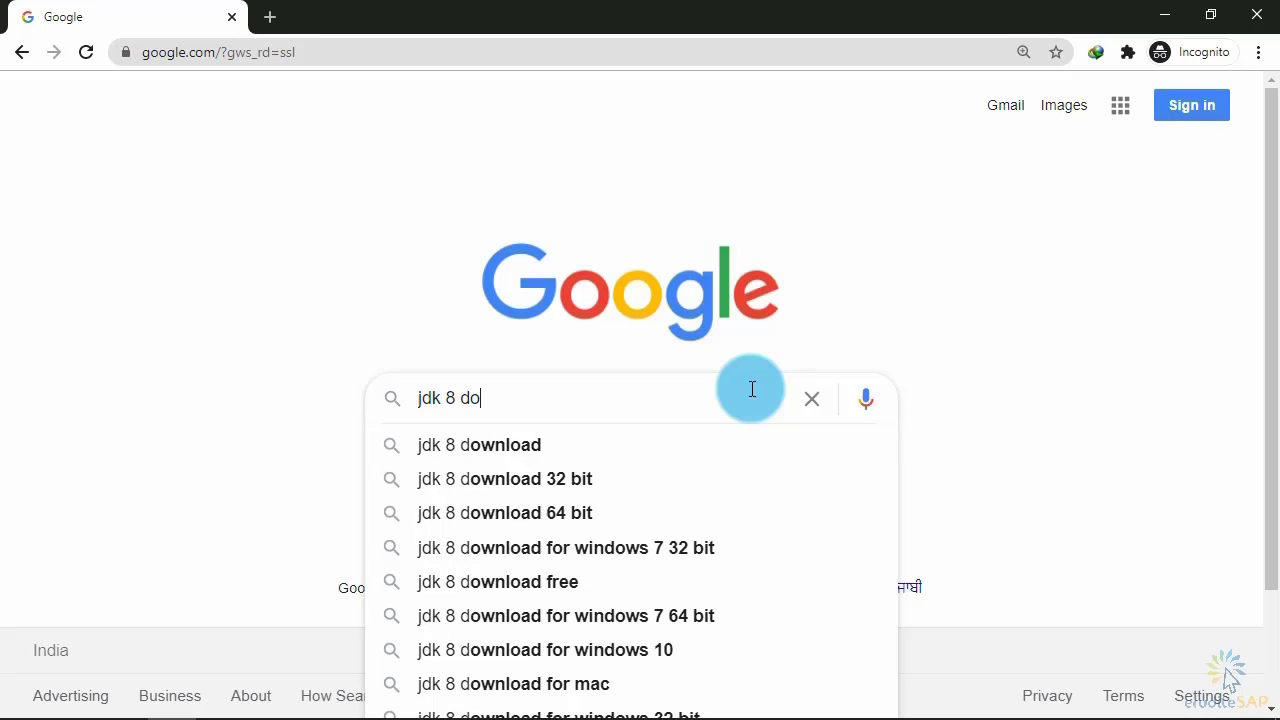
{"action": "key", "text": "Down"}
{"action": "key", "text": "Return"}
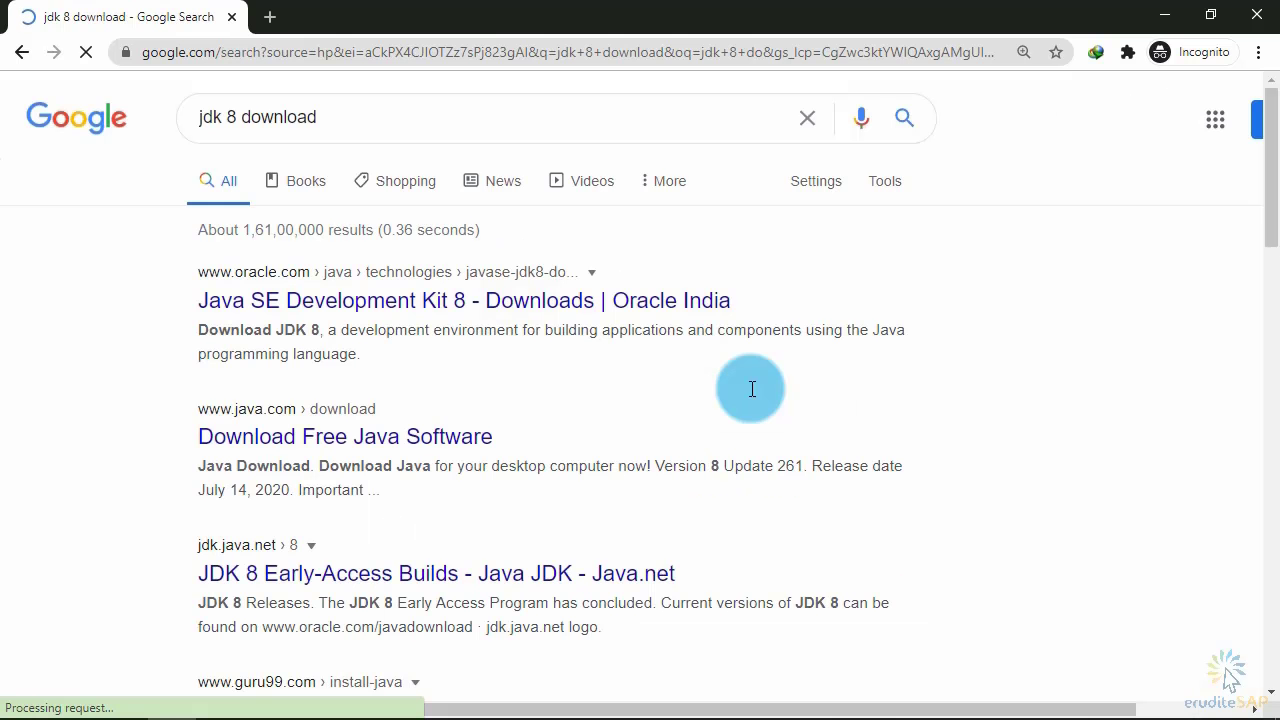
Open Oracle's Java SE Development Kit 8 downloads page and scroll down to the 8u251 file table.
{"action": "left_click", "coordinate": [457, 300]}
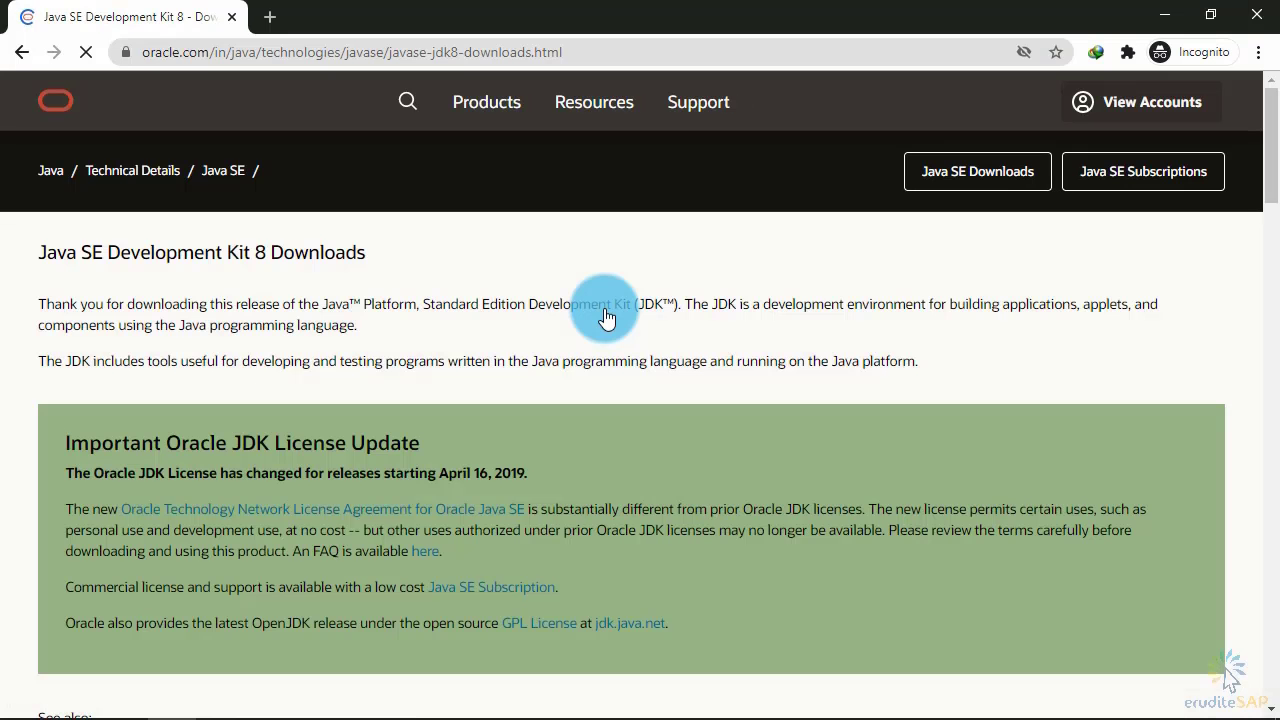
{"action": "scroll", "coordinate": [730, 345], "scroll_direction": "down", "scroll_amount": 6}
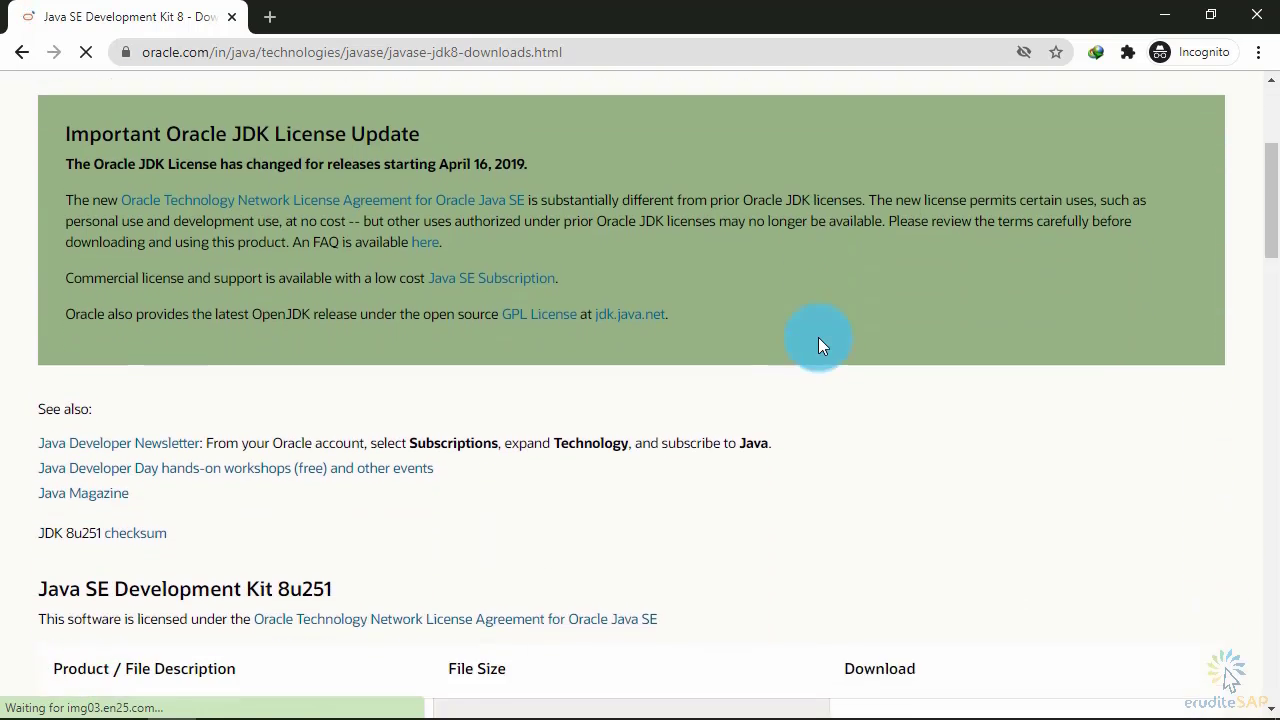
{"action": "scroll", "coordinate": [818, 337], "scroll_direction": "down", "scroll_amount": 2}
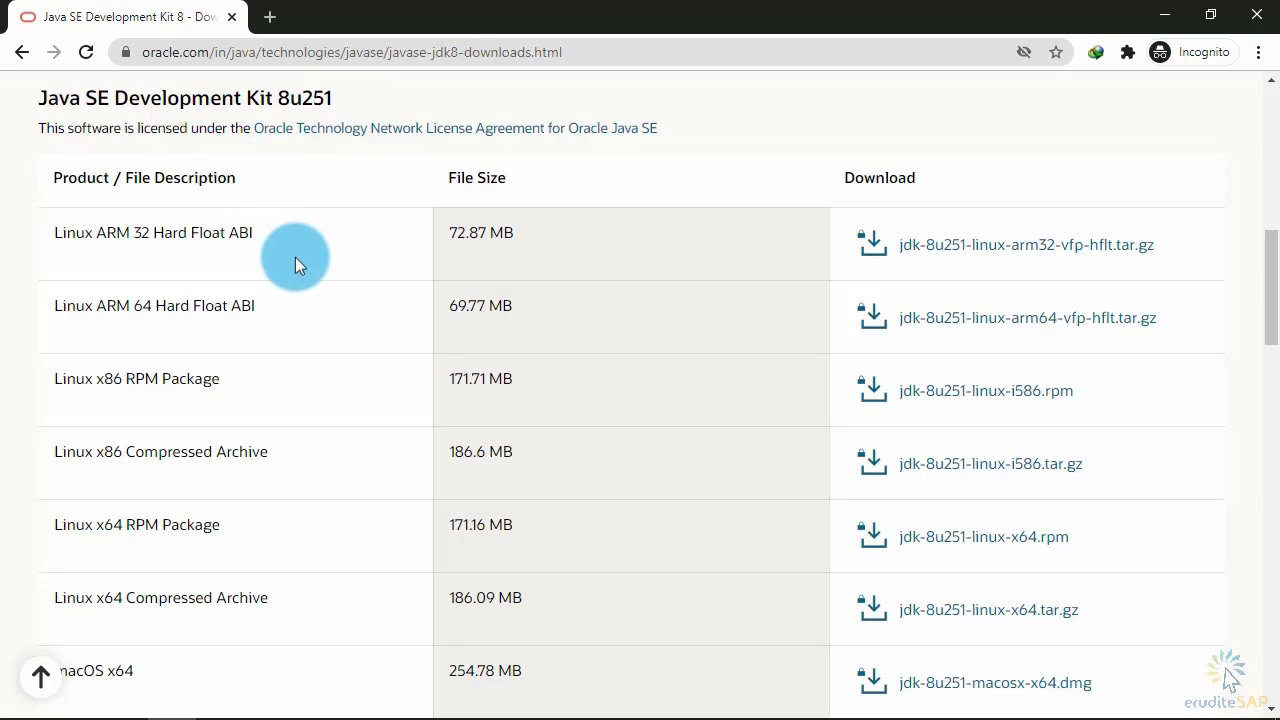
{"action": "scroll", "coordinate": [295, 257], "scroll_direction": "down", "scroll_amount": 4}
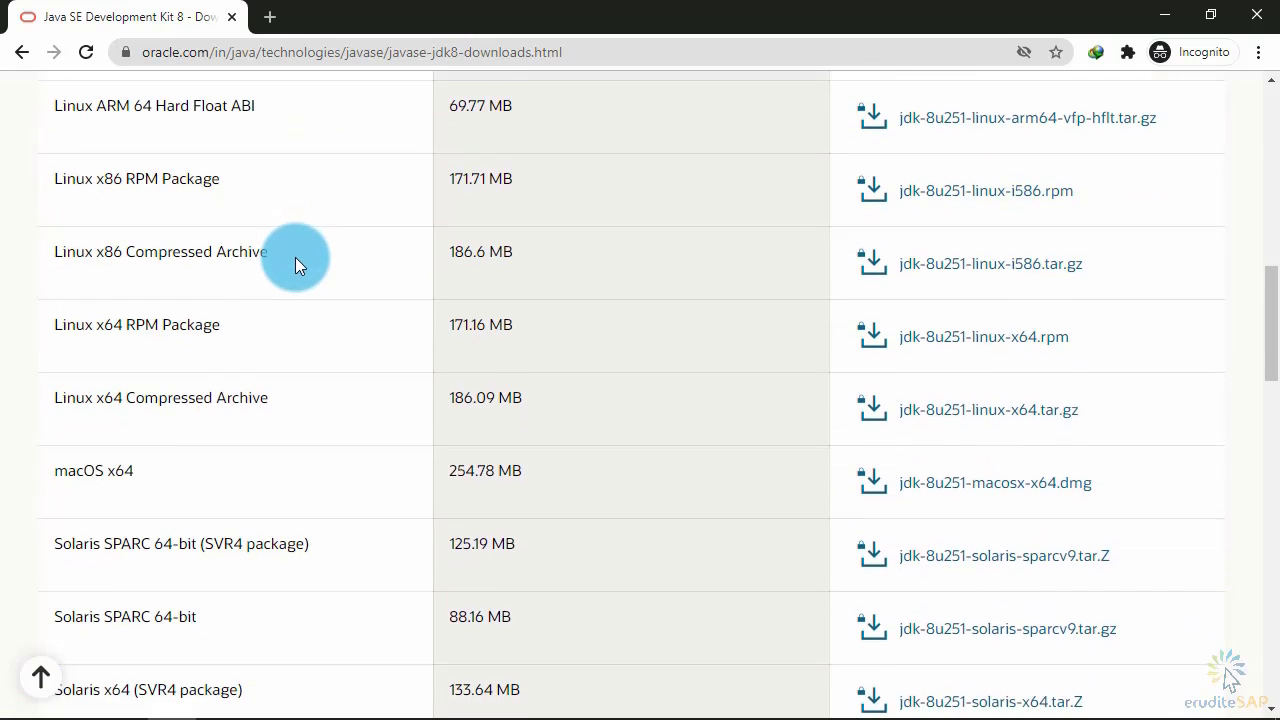
{"action": "scroll", "coordinate": [290, 275], "scroll_direction": "down", "scroll_amount": 2}
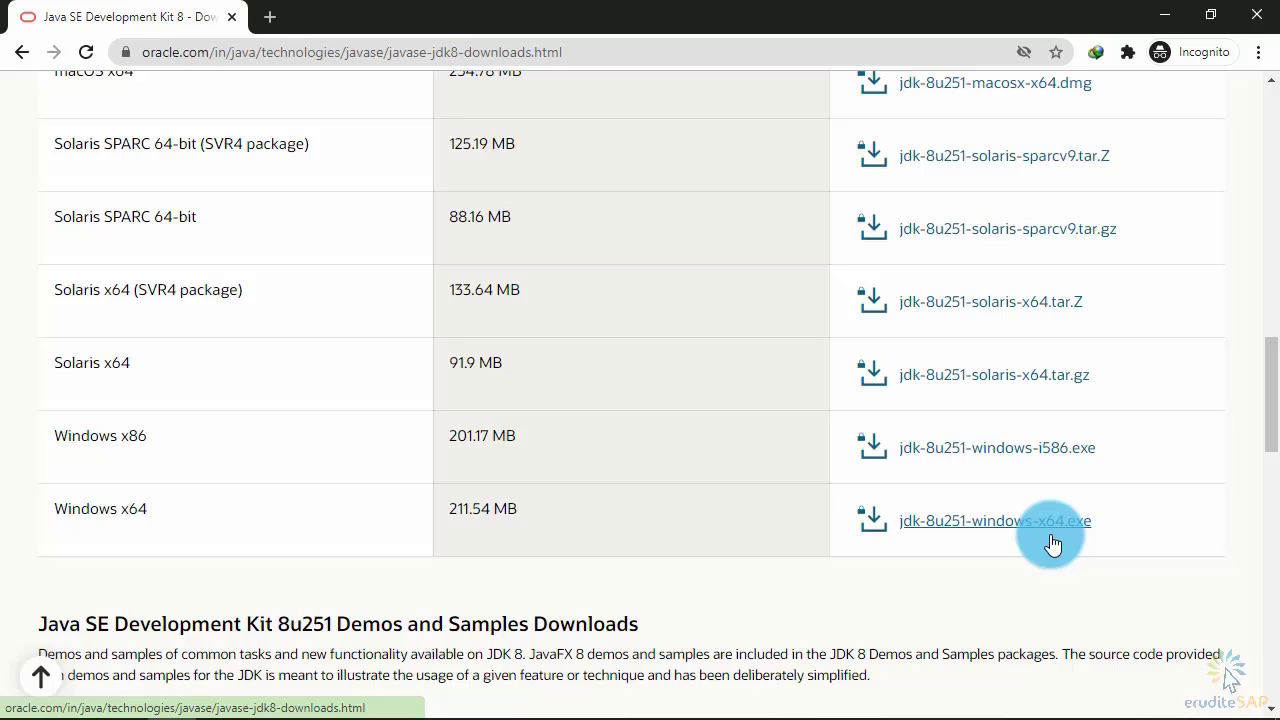
Request jdk-8u251-windows-x64.exe, accepting the Oracle Technology Network License Agreement.
{"action": "left_click", "coordinate": [1053, 543]}
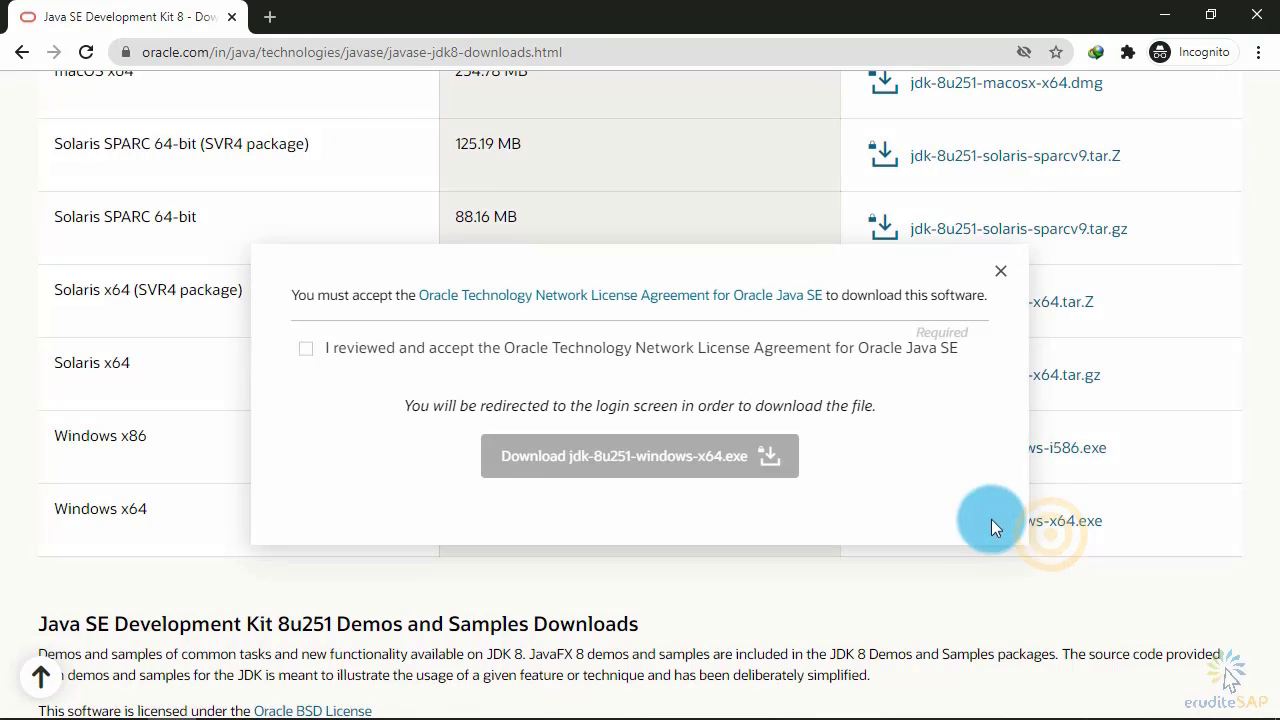
{"action": "left_click", "coordinate": [305, 348]}
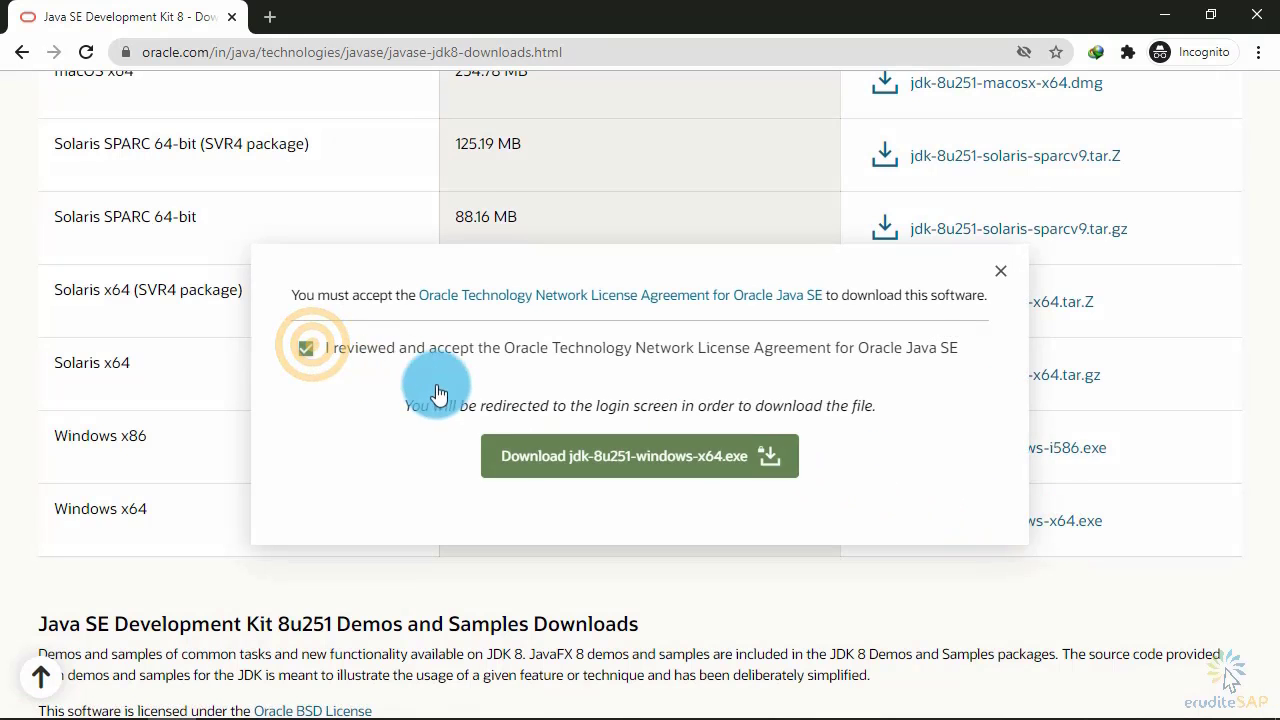
{"action": "left_click", "coordinate": [641, 460]}
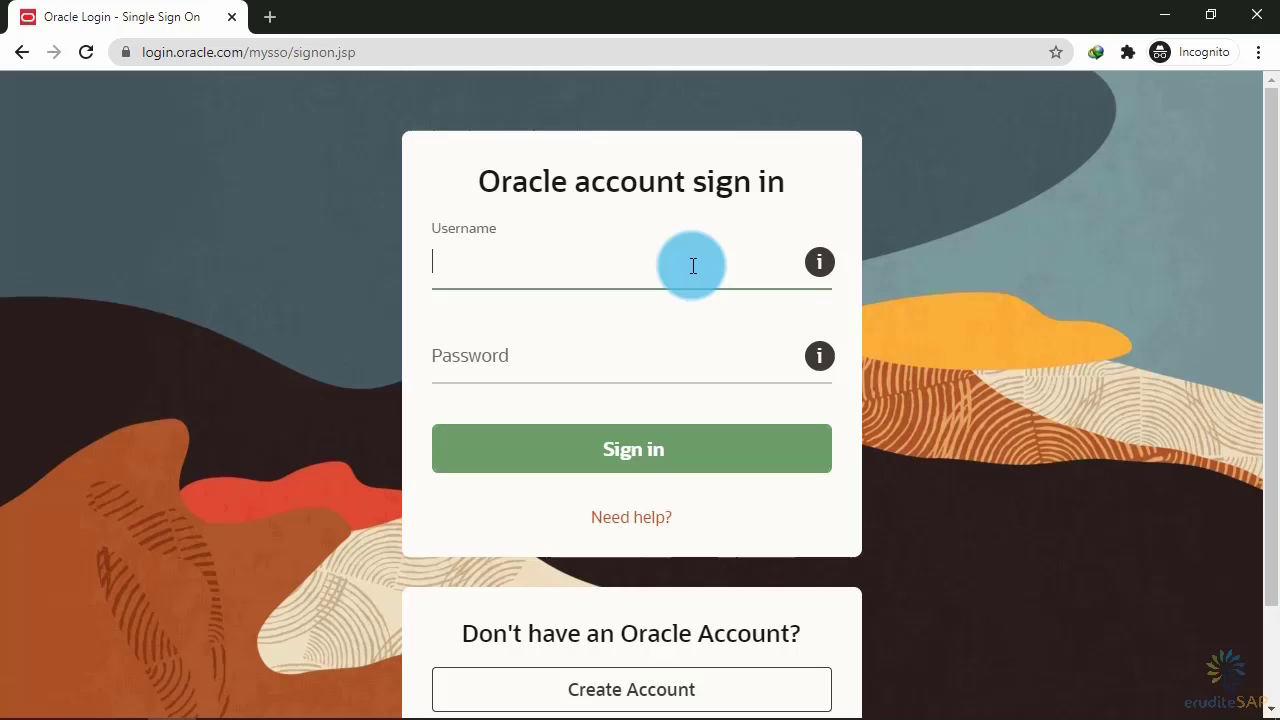
Sign in to the Oracle account with the saved credentials.
{"action": "left_click", "coordinate": [693, 266]}
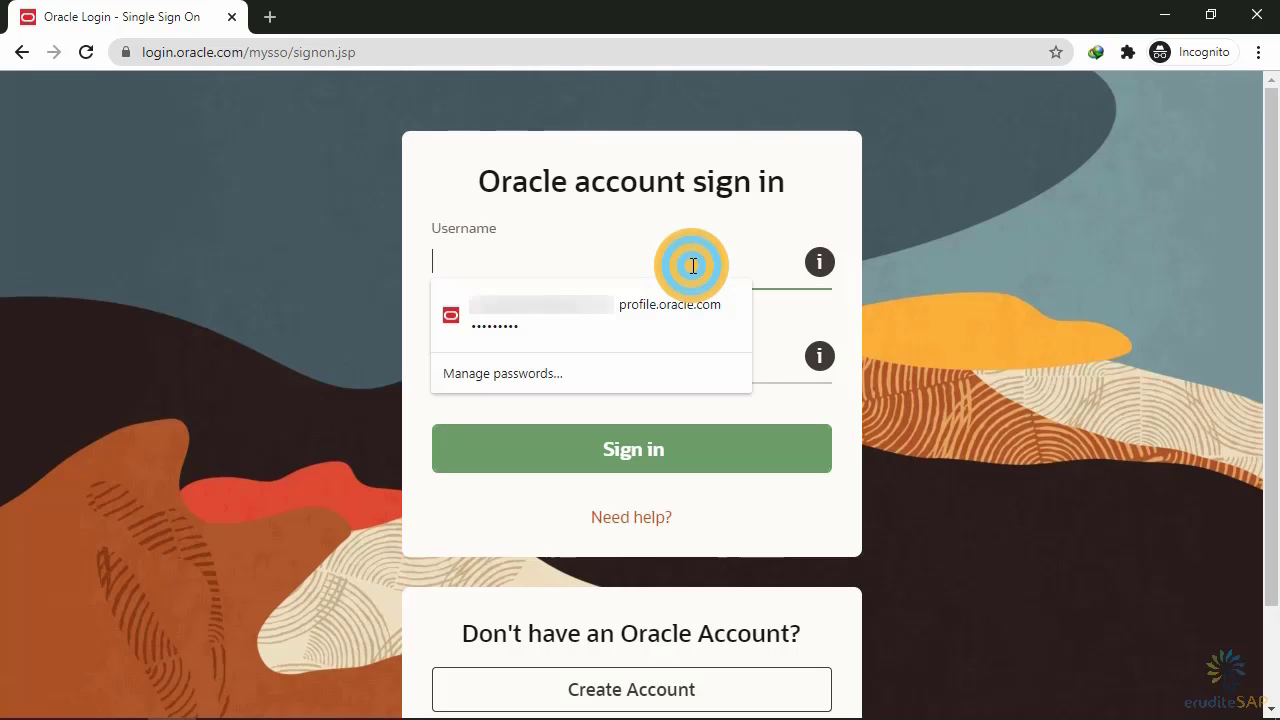
{"action": "left_click", "coordinate": [571, 306]}
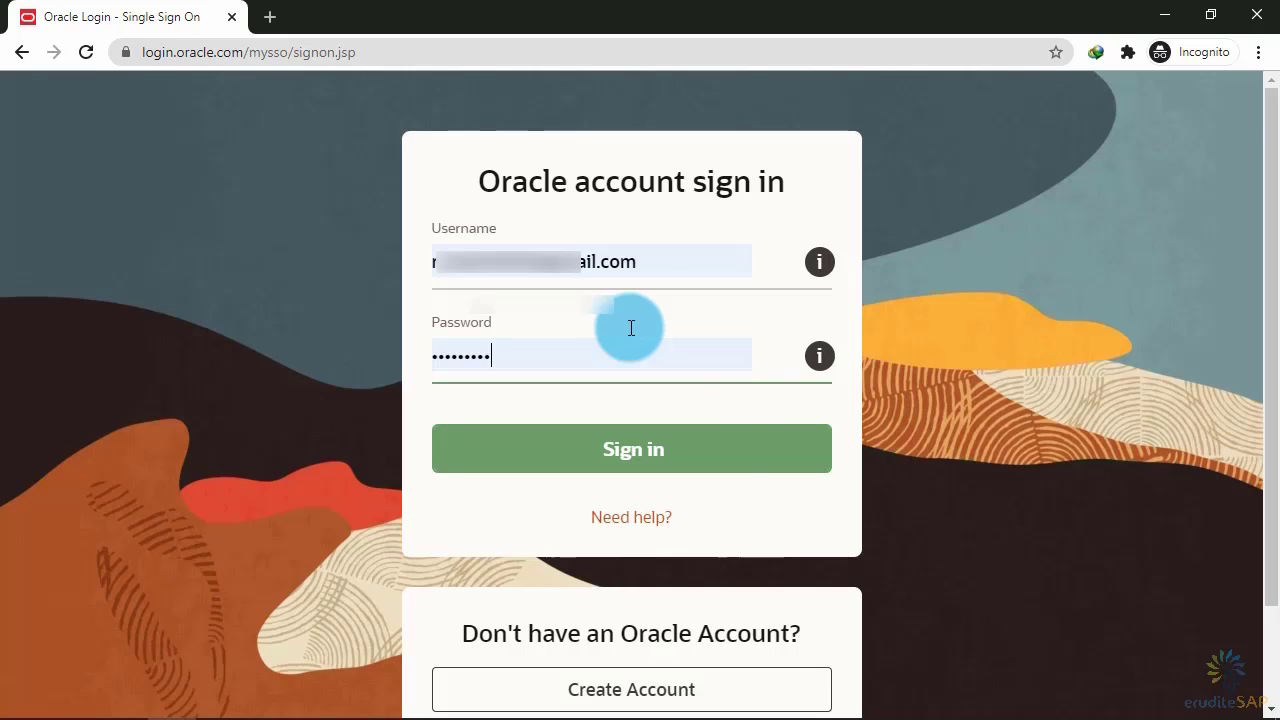
{"action": "left_click", "coordinate": [737, 449]}
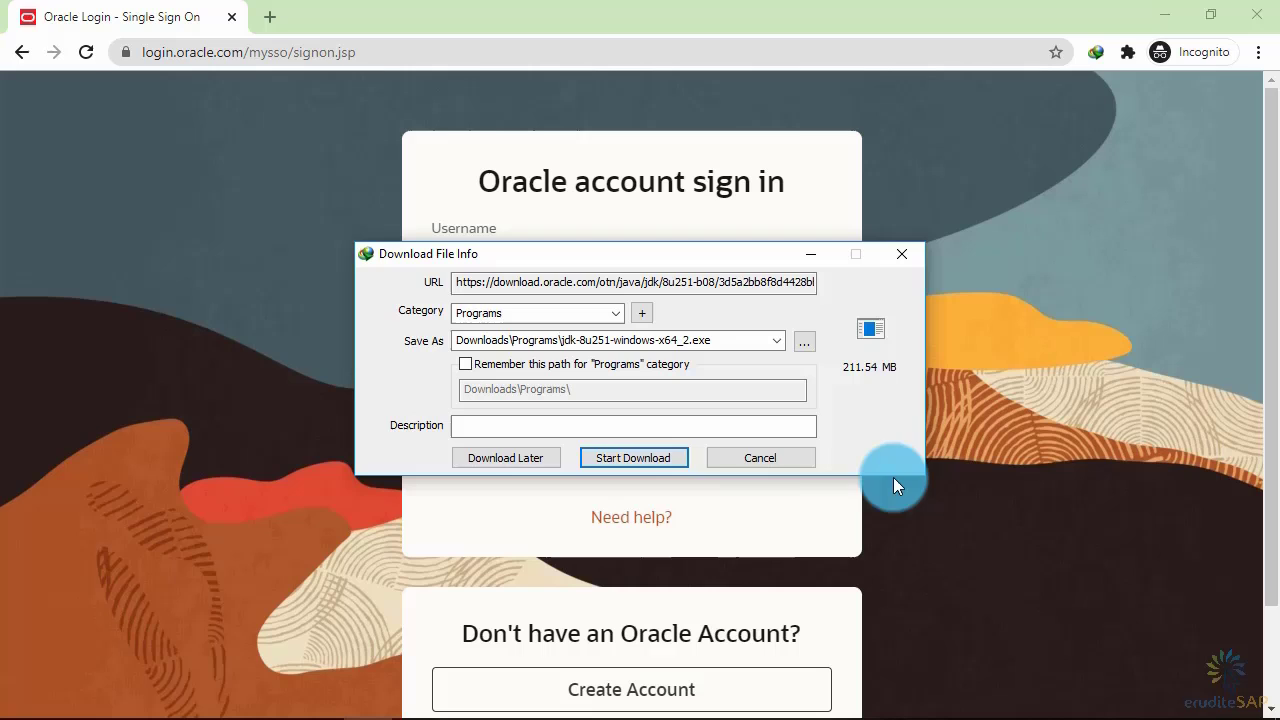
Download the 211.54 MB JDK 8u251 installer in Internet Download Manager and launch it.
{"action": "left_click", "coordinate": [655, 455]}
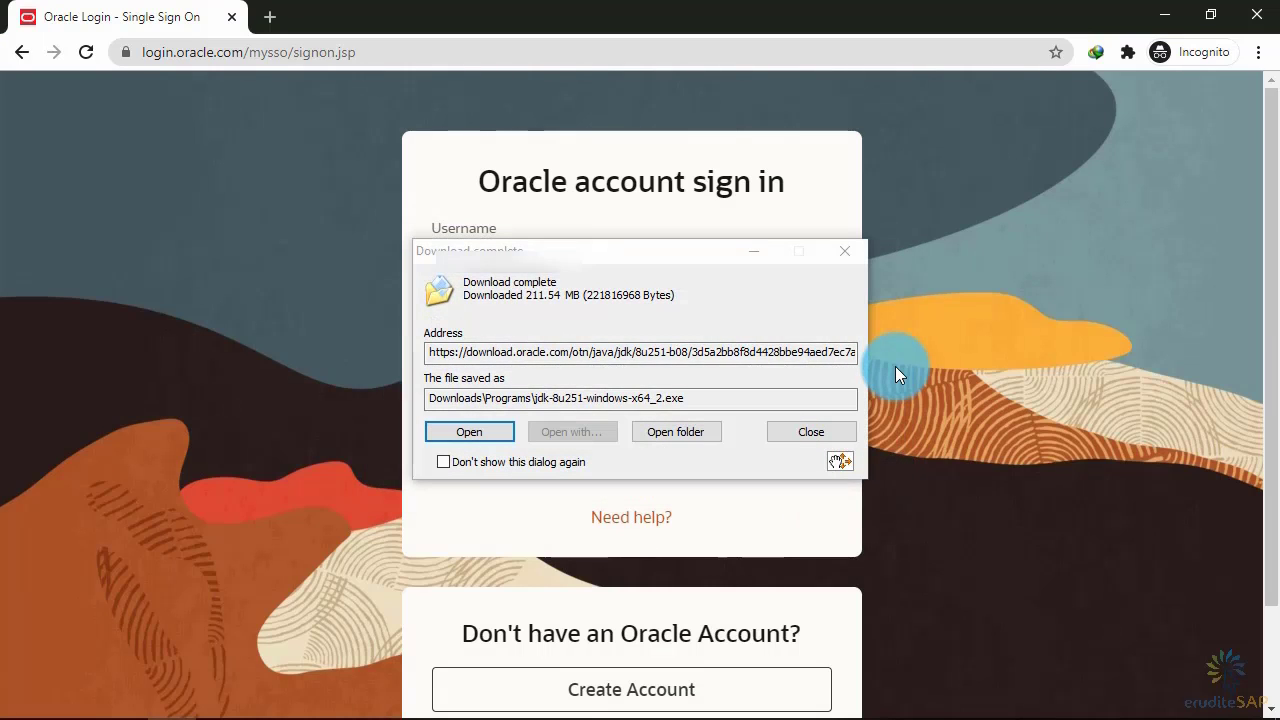
{"action": "left_click", "coordinate": [474, 436]}
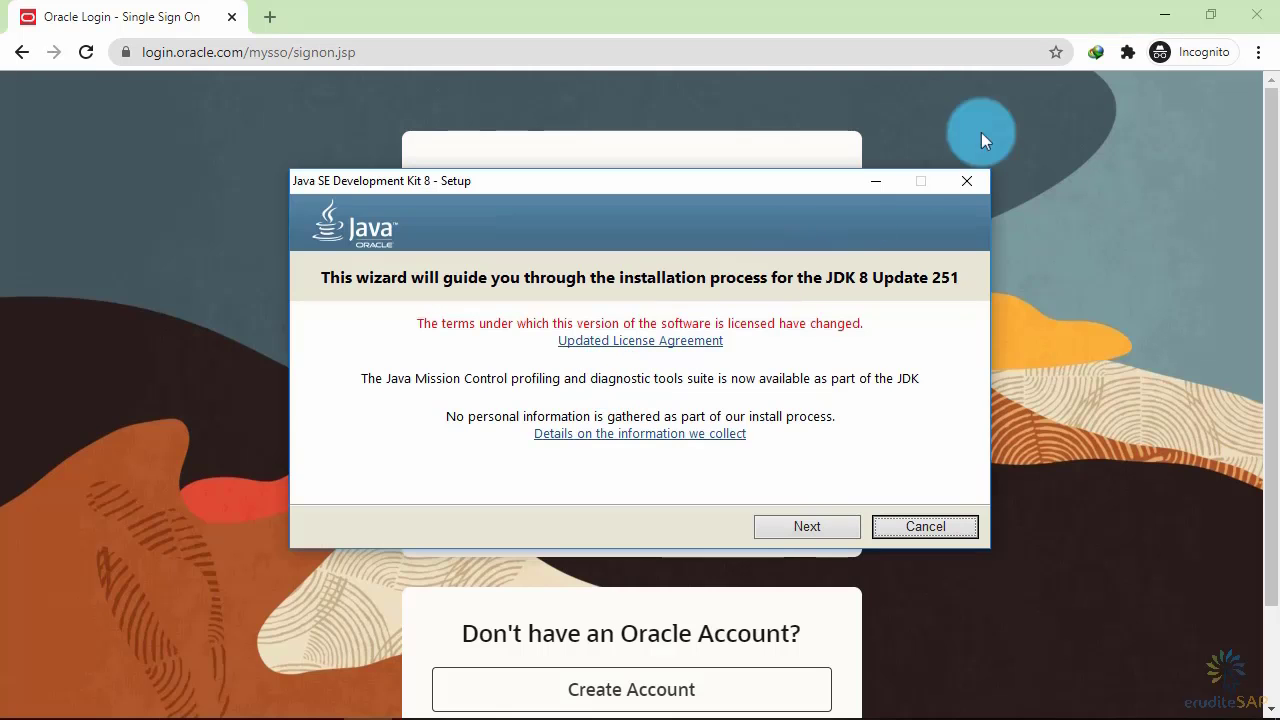
Bring up the JDK 8u251 setup wizard and start installing with default features and location.
{"action": "left_click", "coordinate": [1164, 14]}
{"action": "left_click", "coordinate": [801, 176]}
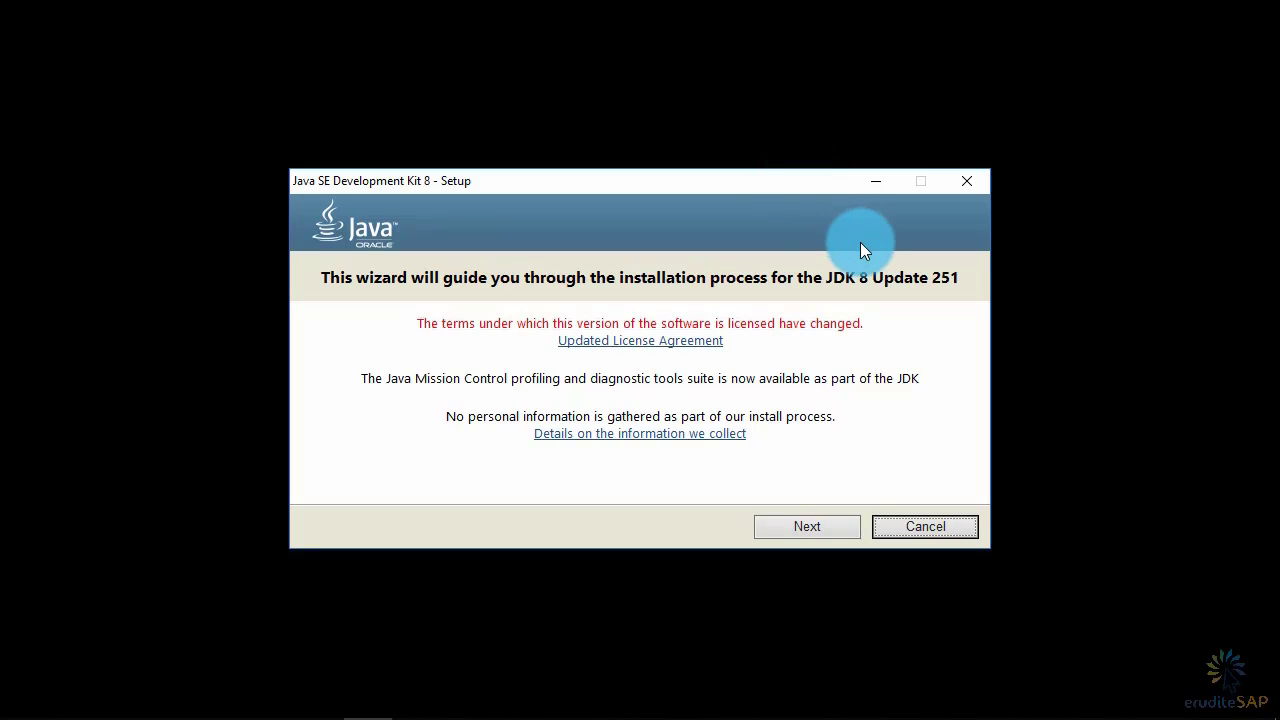
{"action": "left_click", "coordinate": [807, 525]}
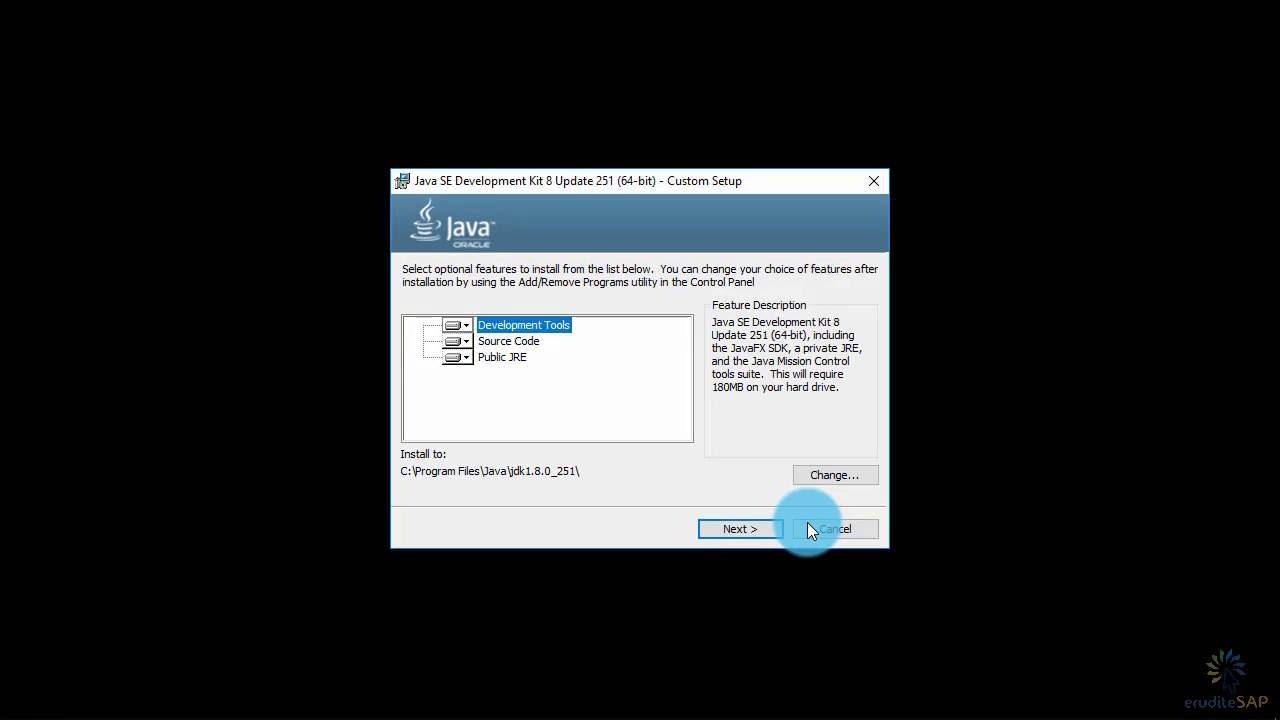
{"action": "left_click", "coordinate": [734, 532]}
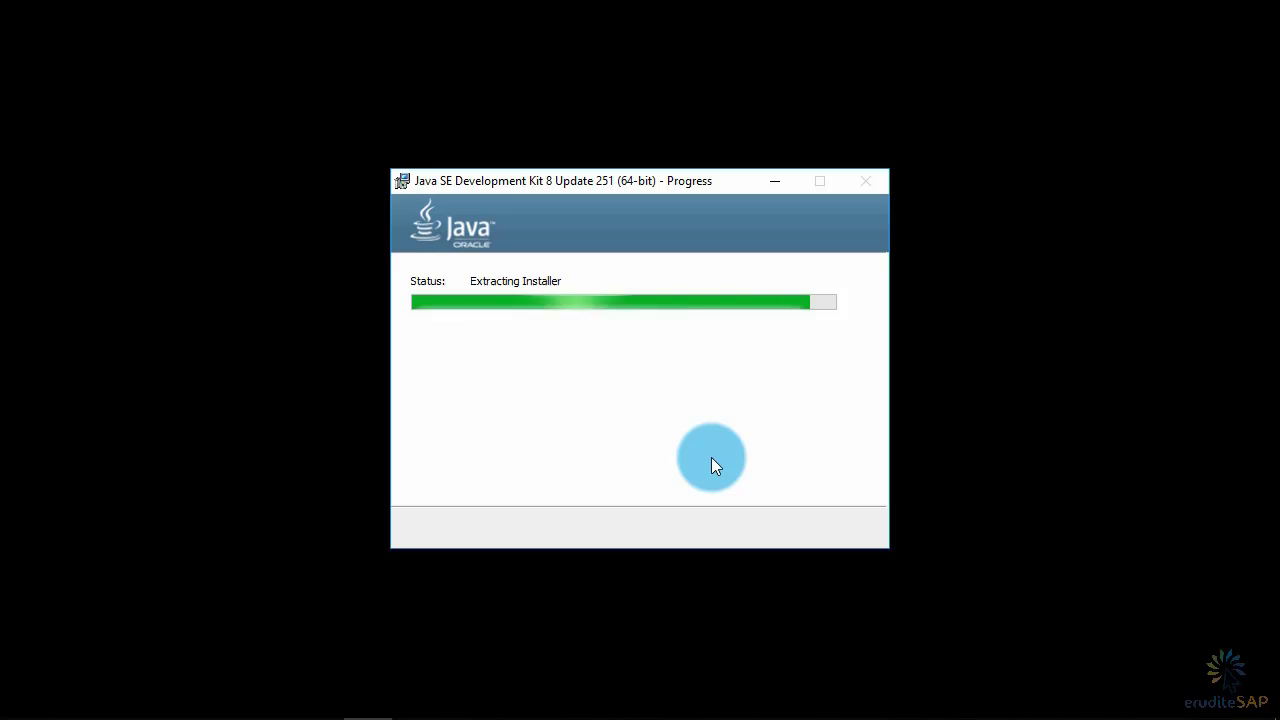
Keep the default C:\Program Files\Java\jre1.8.0_251 folder and complete the JDK 8 Update 251 install.
{"action": "left_click", "coordinate": [693, 470]}
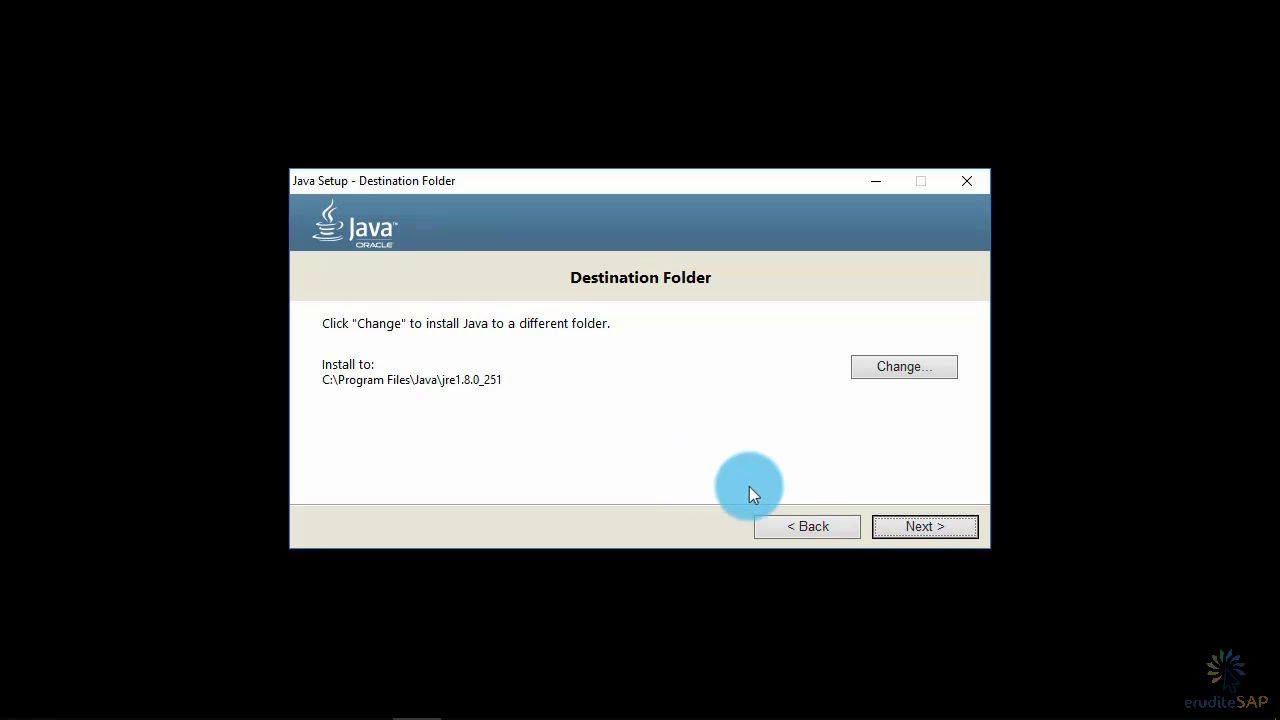
{"action": "left_click", "coordinate": [900, 529]}
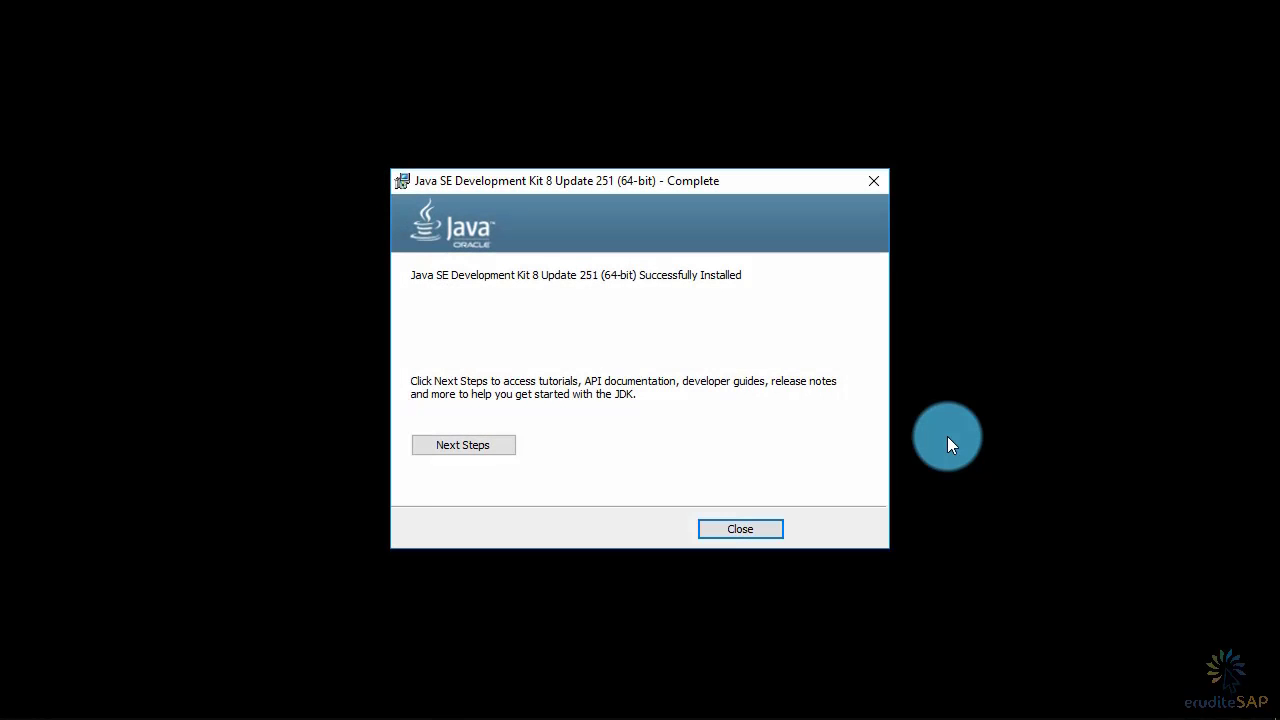
Close the installer and go to tools.hana.ondemand.com from Chrome's address bar.
{"action": "left_click", "coordinate": [772, 530]}
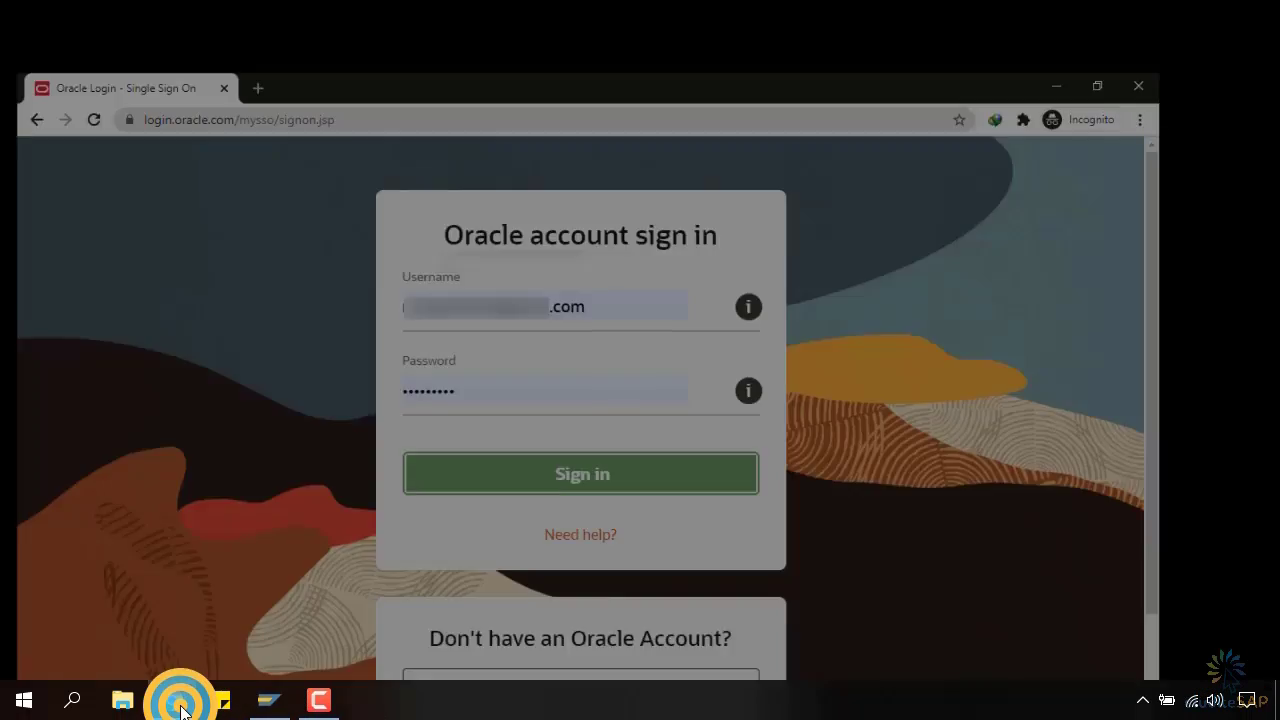
{"action": "left_click", "coordinate": [328, 54]}
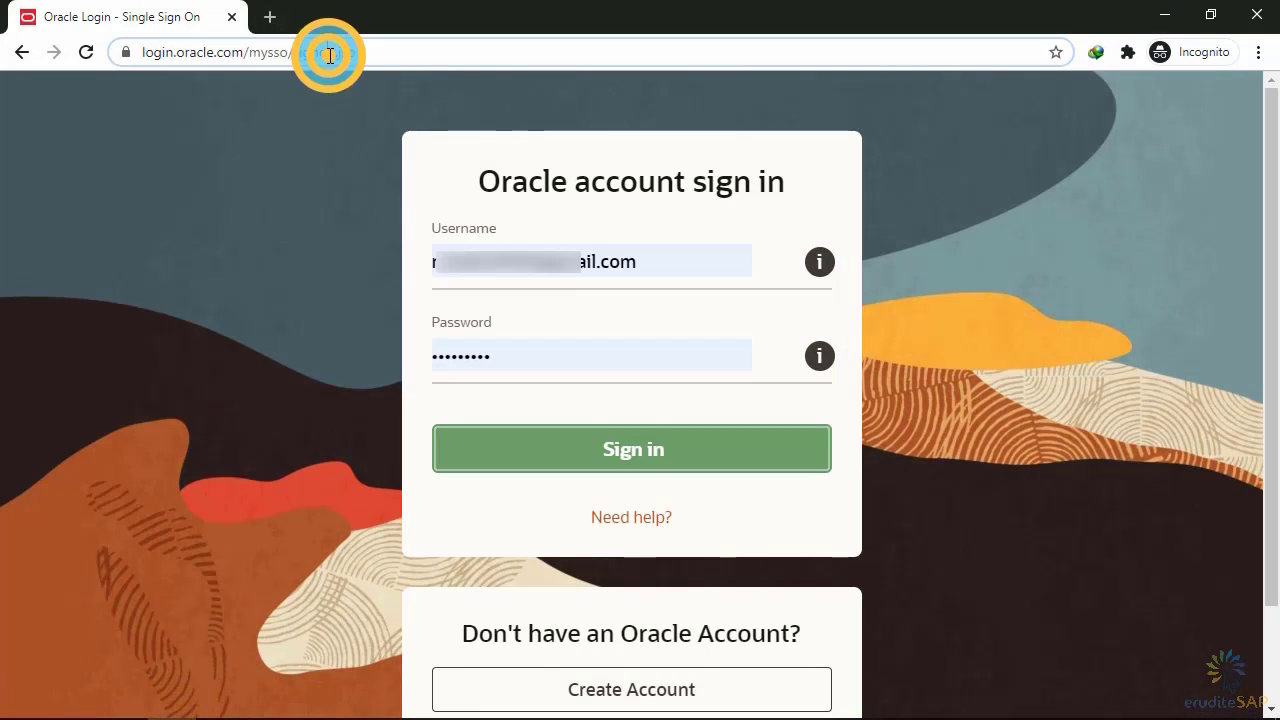
{"action": "type", "text": "tools.hana.ondemand.com"}
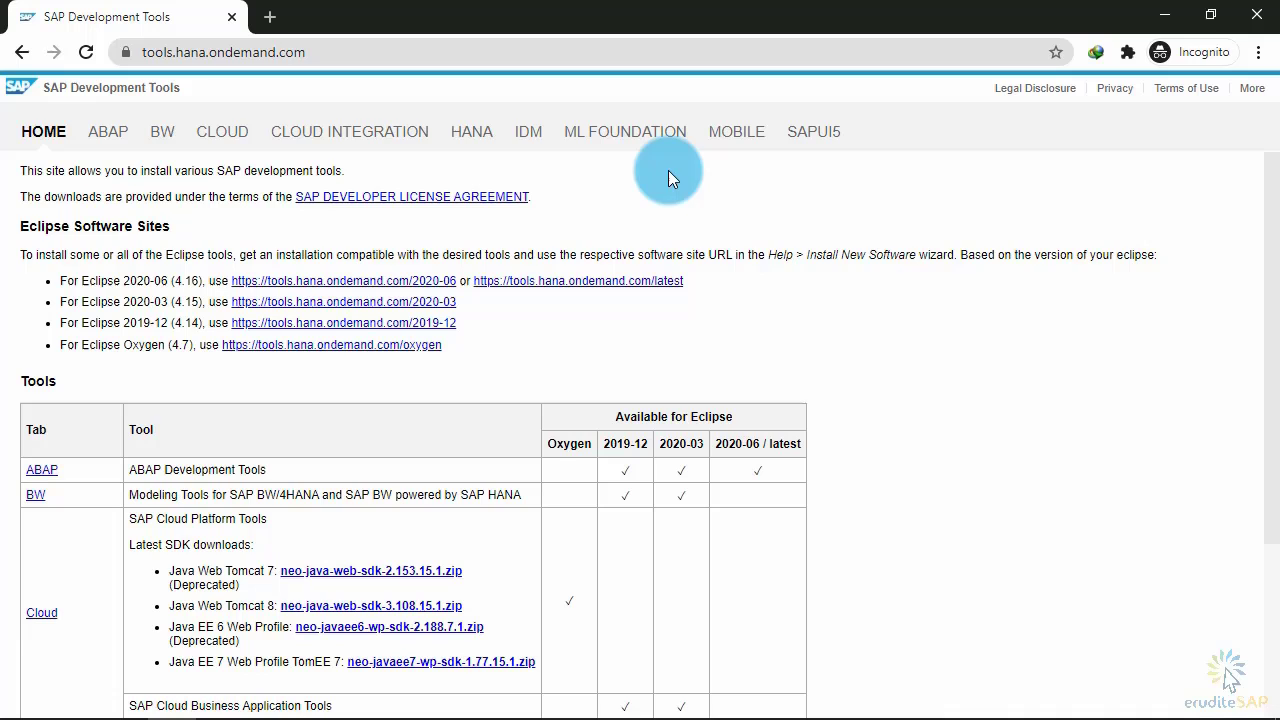
On the CLOUD tab, scroll to the Cloud Connector table and highlight its prerequisites note.
{"action": "left_click", "coordinate": [237, 140]}
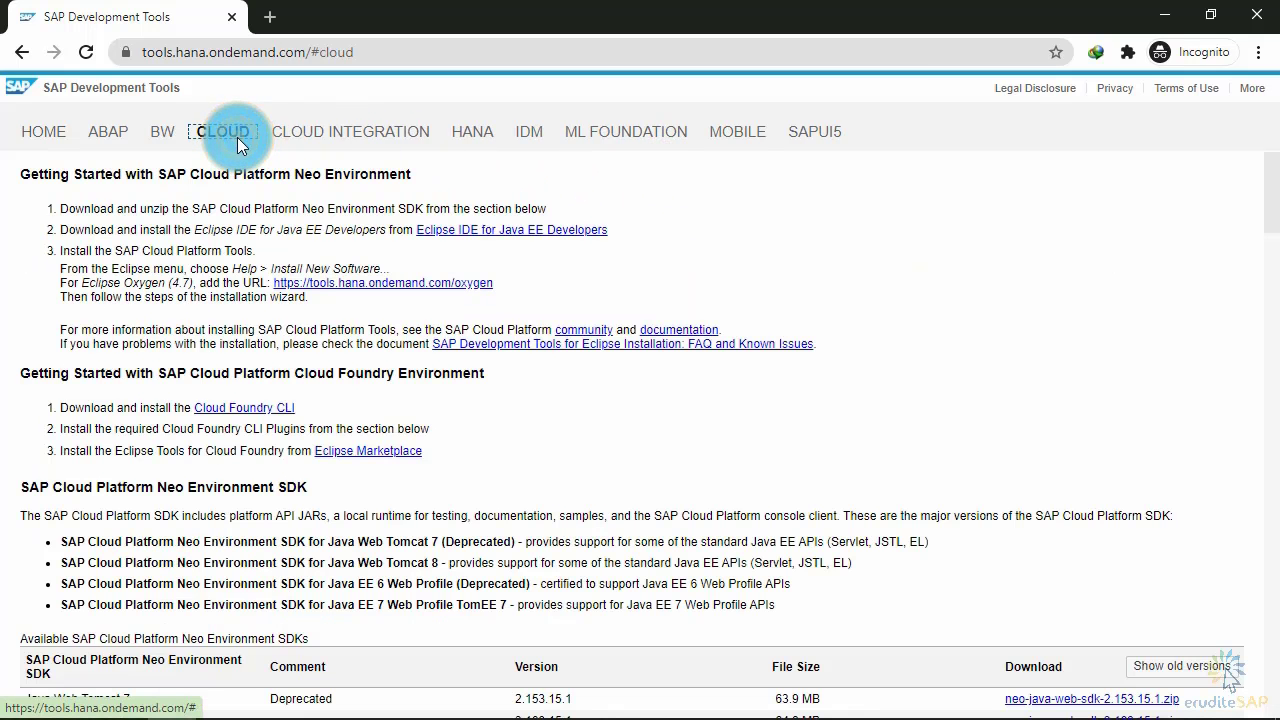
{"action": "scroll", "coordinate": [250, 160], "scroll_direction": "down", "scroll_amount": 2}
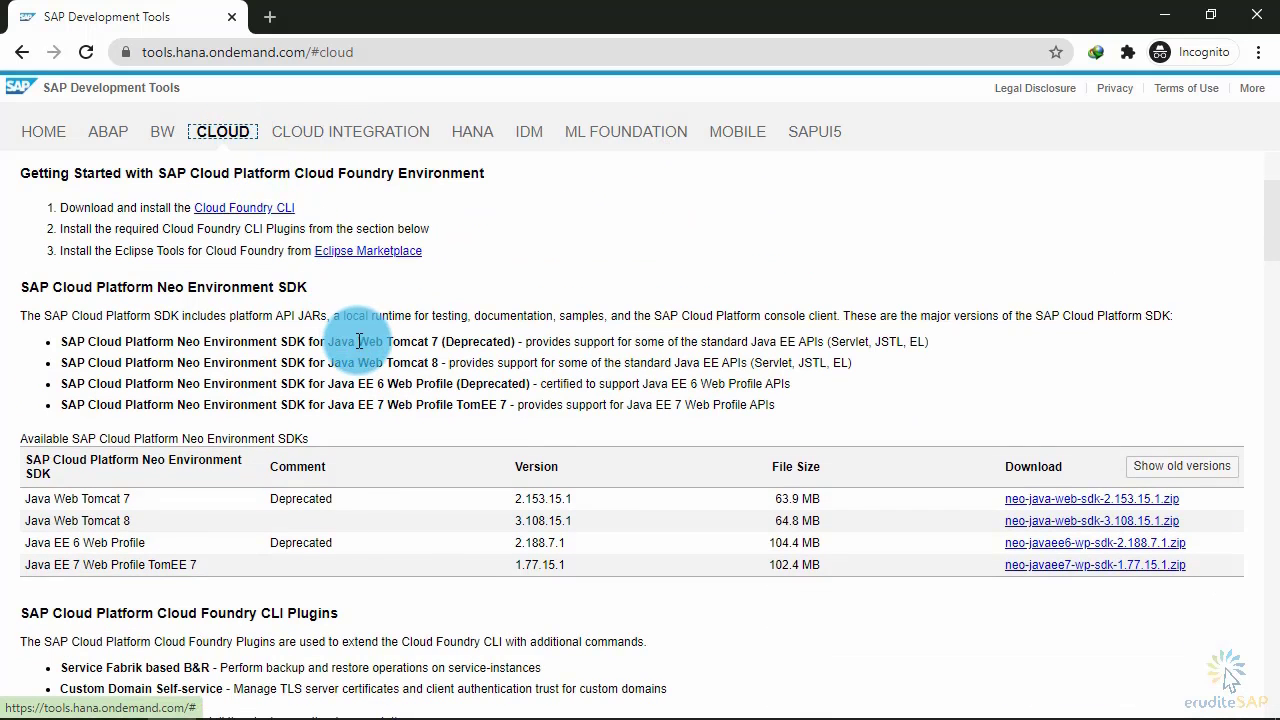
{"action": "scroll", "coordinate": [338, 333], "scroll_direction": "down", "scroll_amount": 3}
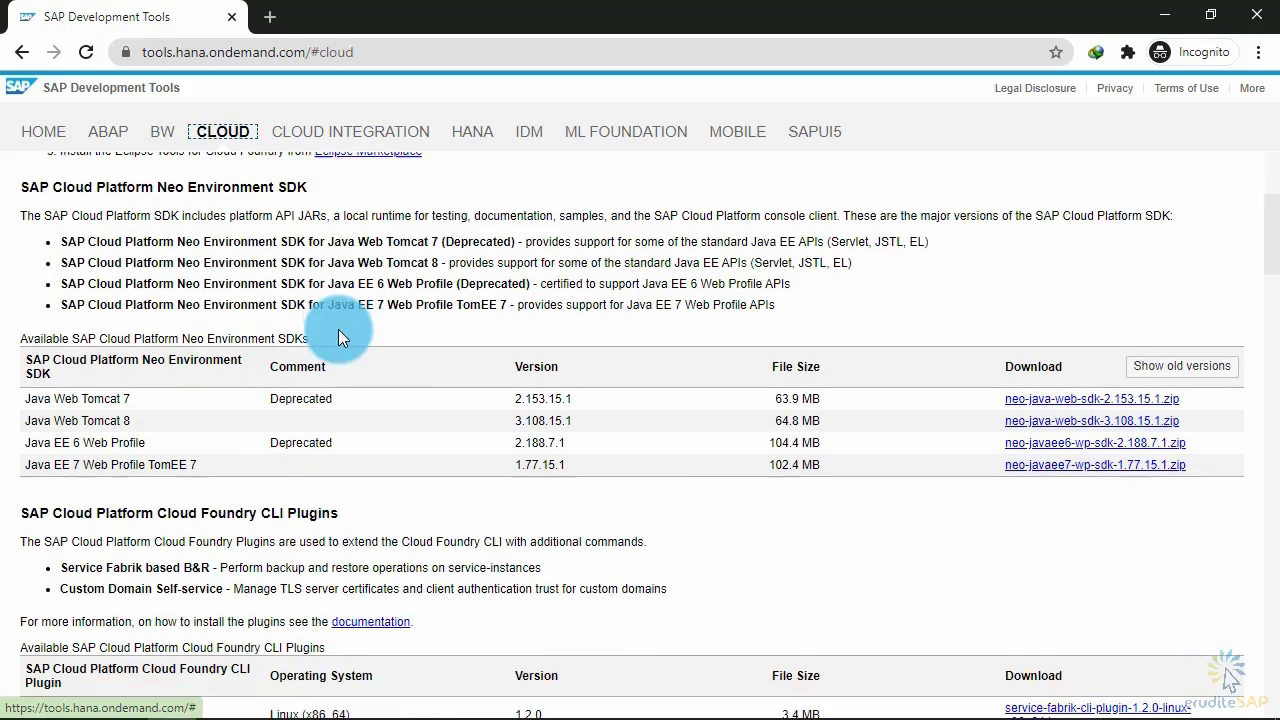
{"action": "scroll", "coordinate": [338, 329], "scroll_direction": "down", "scroll_amount": 5}
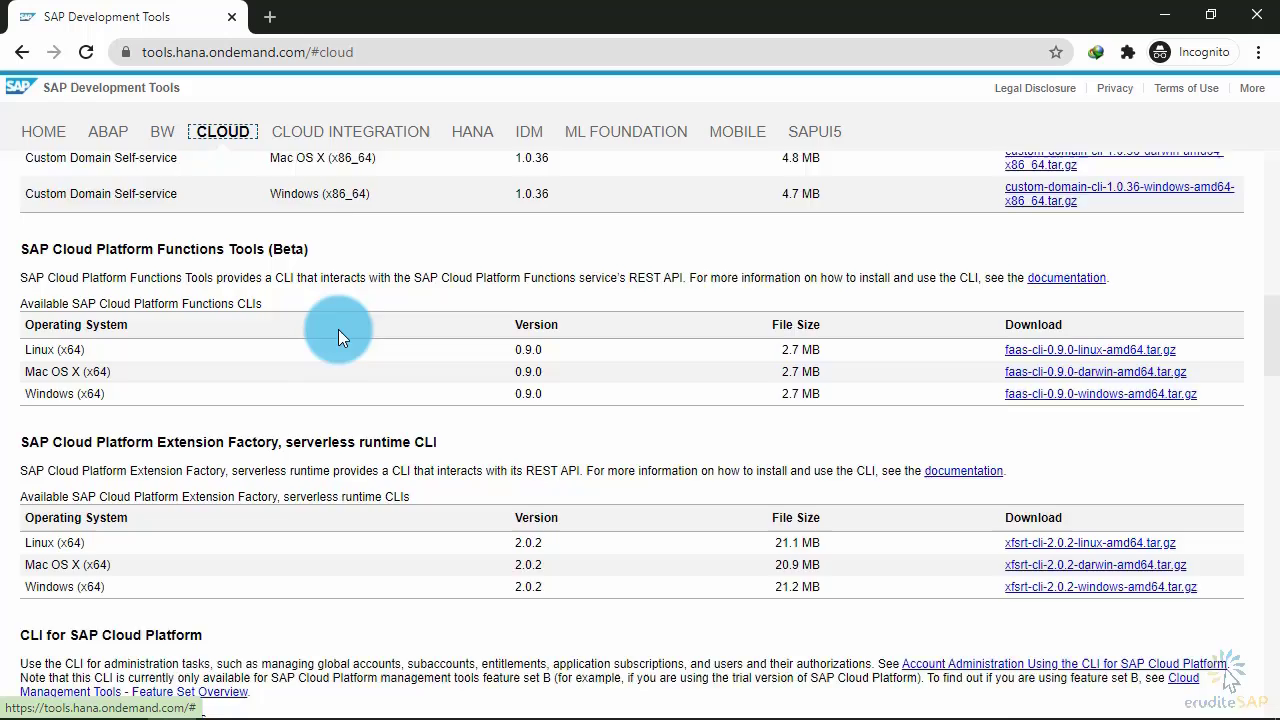
{"action": "scroll", "coordinate": [338, 333], "scroll_direction": "down", "scroll_amount": 6}
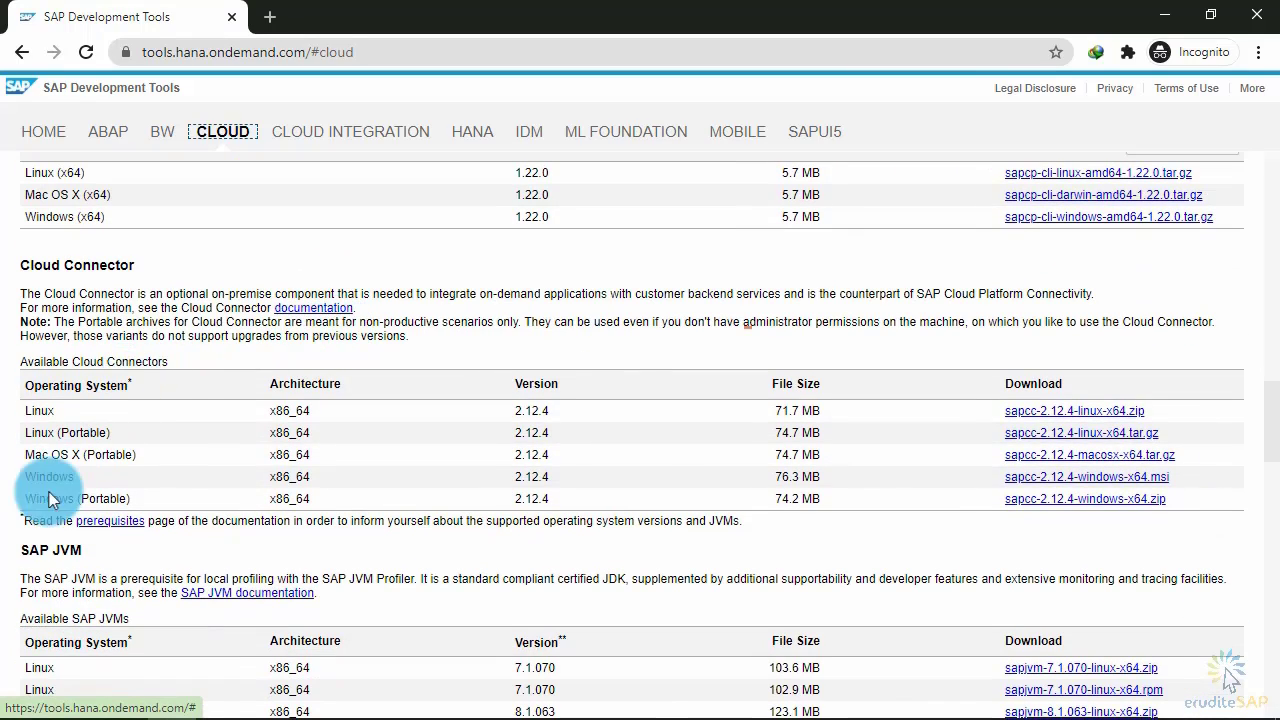
{"action": "left_click_drag", "start_coordinate": [22, 520], "coordinate": [181, 528]}
{"action": "left_click", "coordinate": [236, 525]}
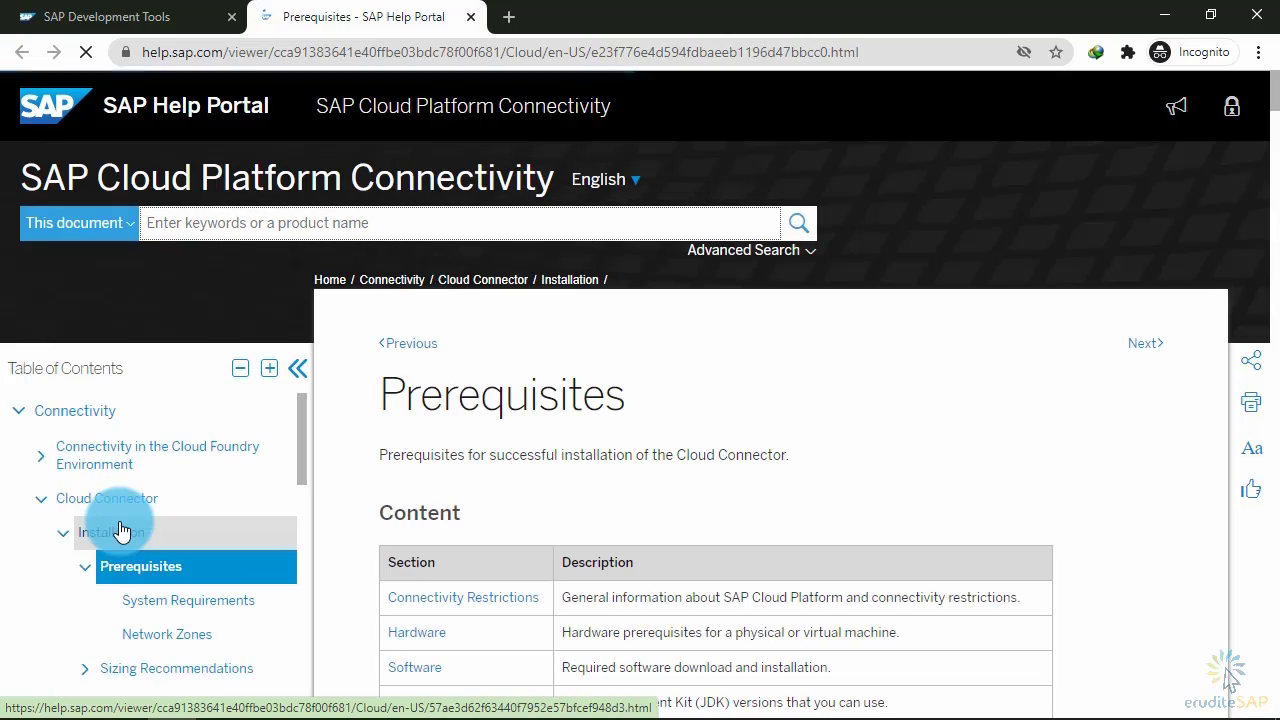
Accept cookies, highlight 'Cloud Connector' in the intro, and scroll to the Software requirements.
{"action": "left_click", "coordinate": [1018, 658]}
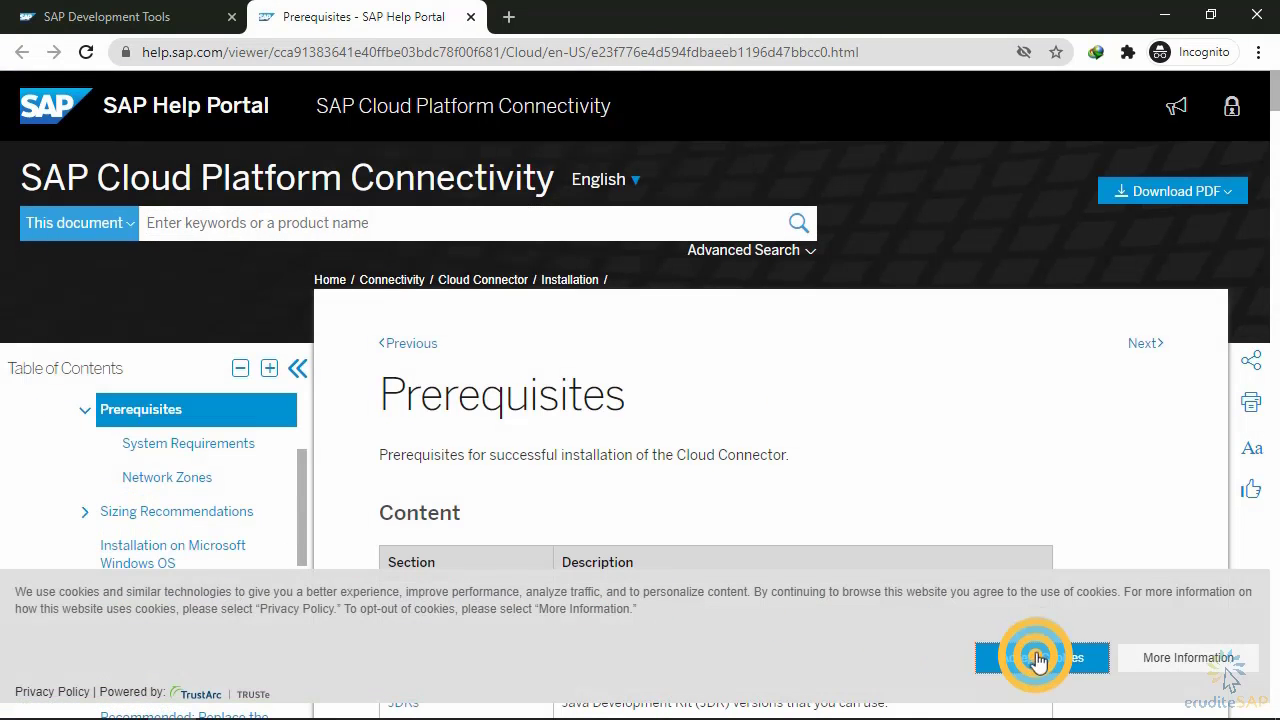
{"action": "scroll", "coordinate": [1071, 491], "scroll_direction": "down", "scroll_amount": 1}
{"action": "scroll", "coordinate": [1071, 491], "scroll_direction": "down", "scroll_amount": 1}
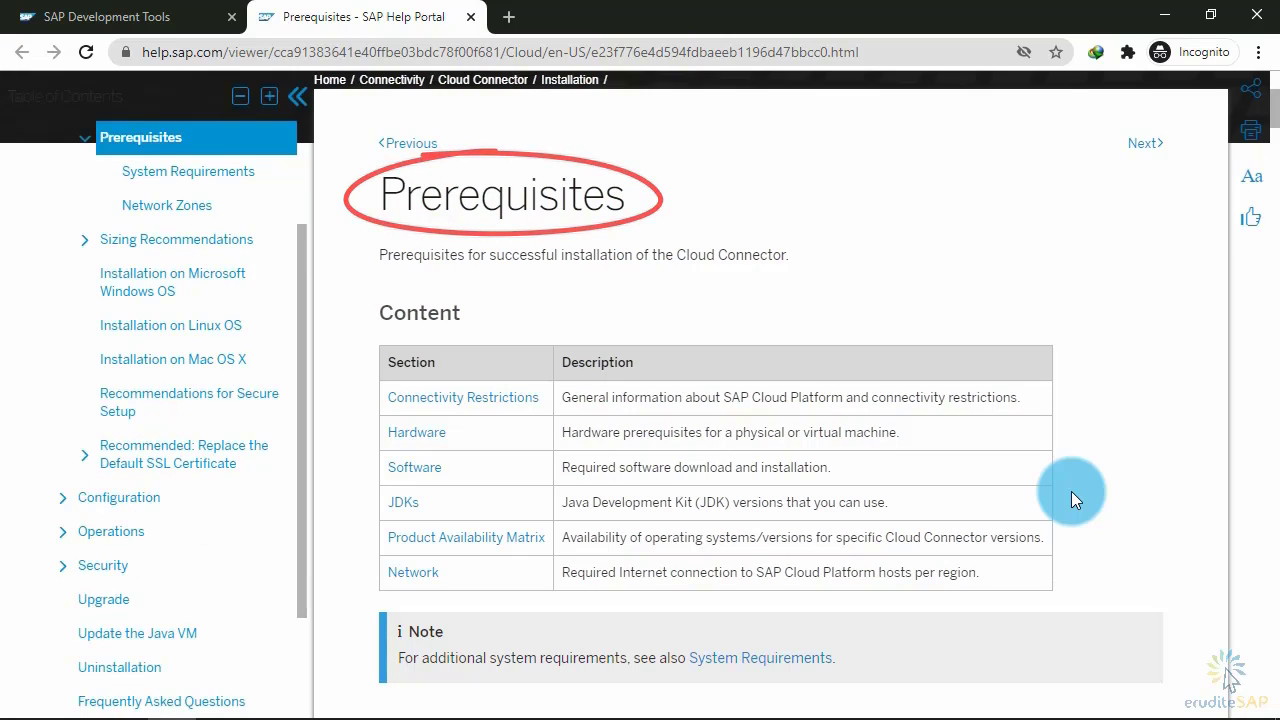
{"action": "left_click", "coordinate": [697, 257]}
{"action": "double_click", "coordinate": [697, 257]}
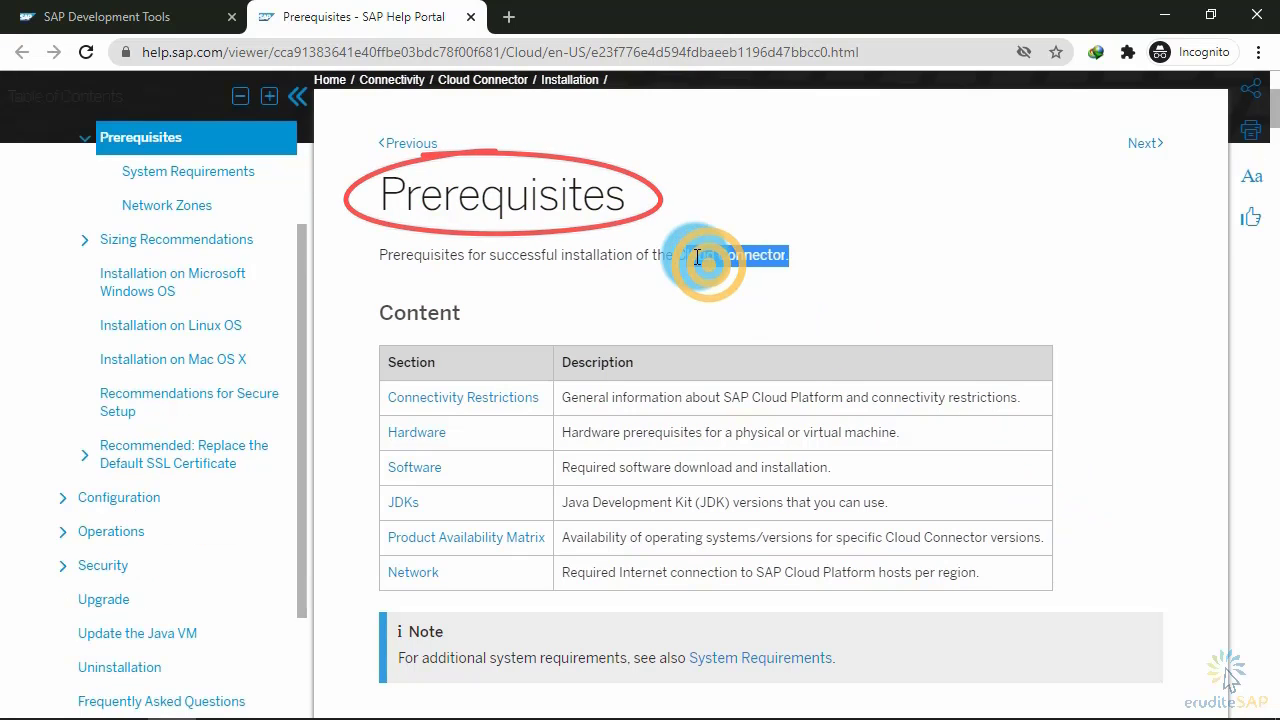
{"action": "scroll", "coordinate": [695, 260], "scroll_direction": "down", "scroll_amount": 2}
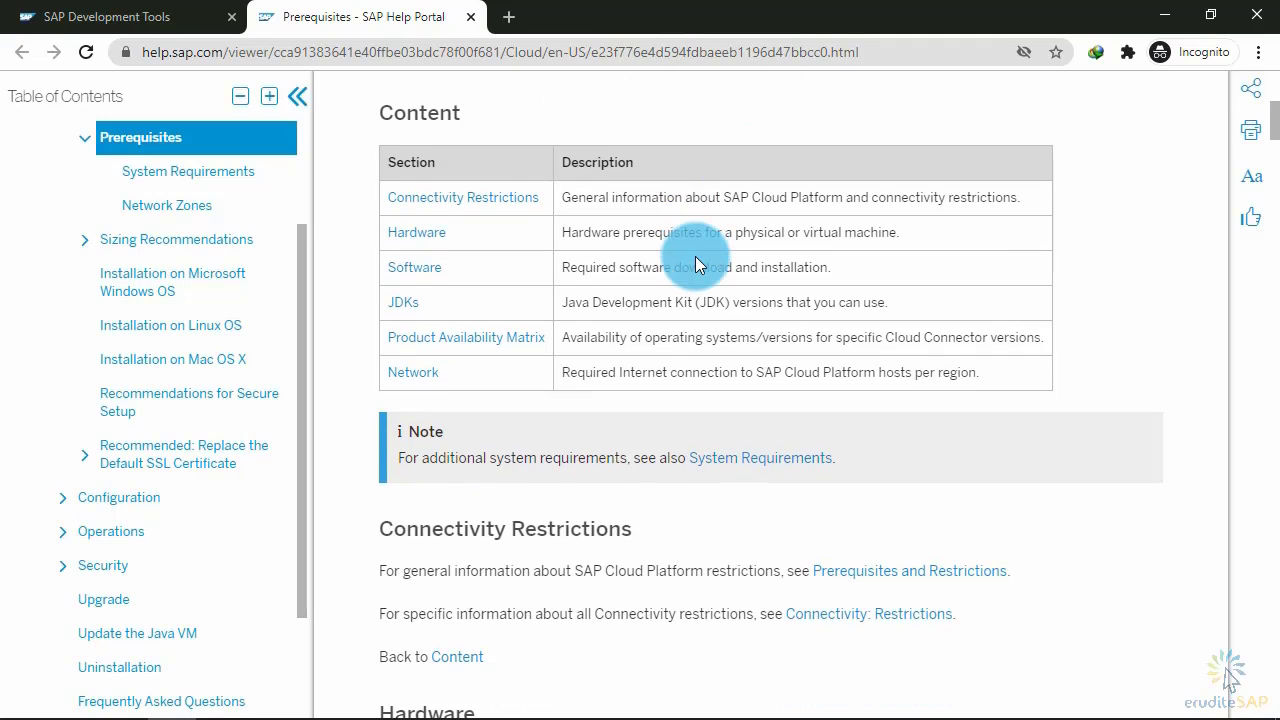
{"action": "scroll", "coordinate": [697, 262], "scroll_direction": "down", "scroll_amount": 6}
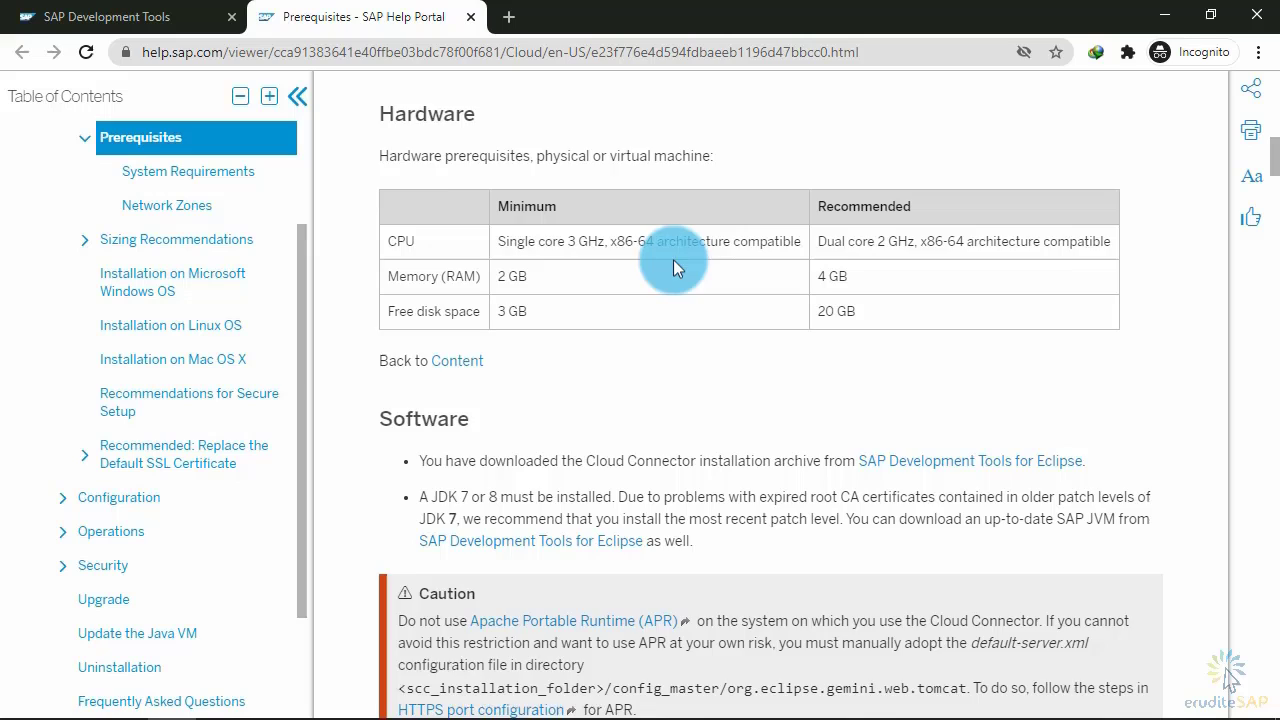
{"action": "scroll", "coordinate": [673, 259], "scroll_direction": "down", "scroll_amount": 2}
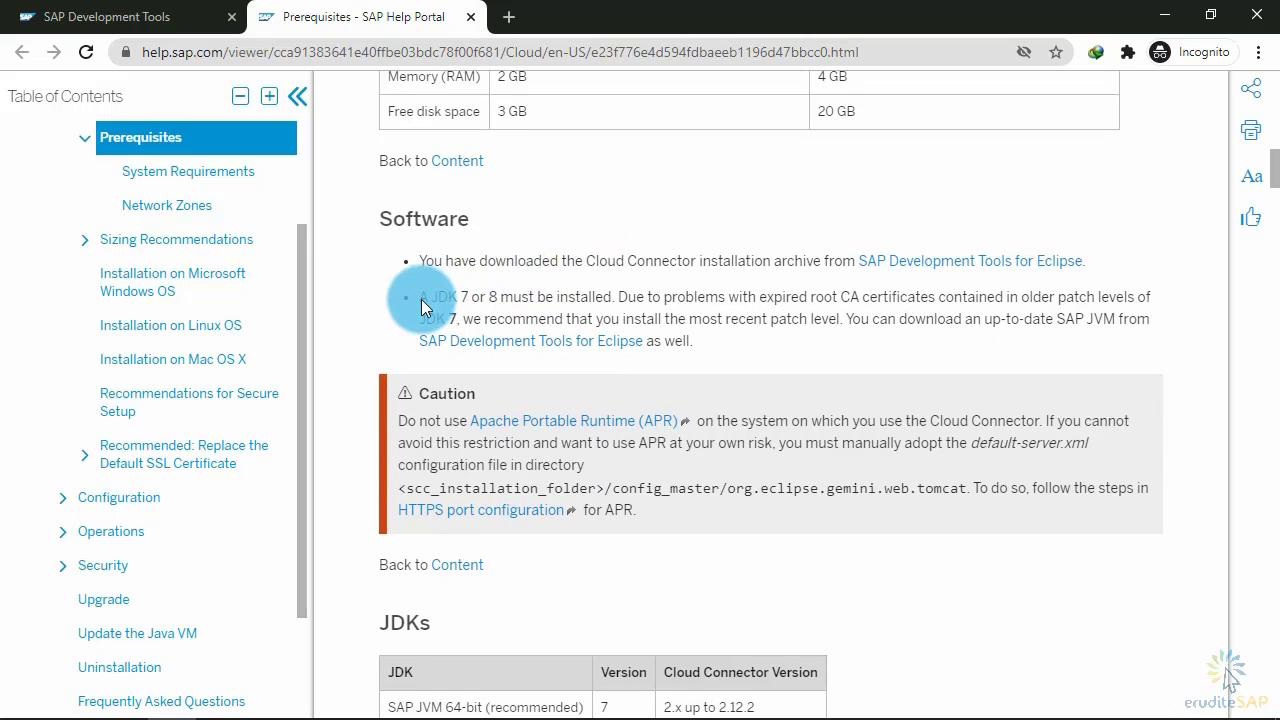